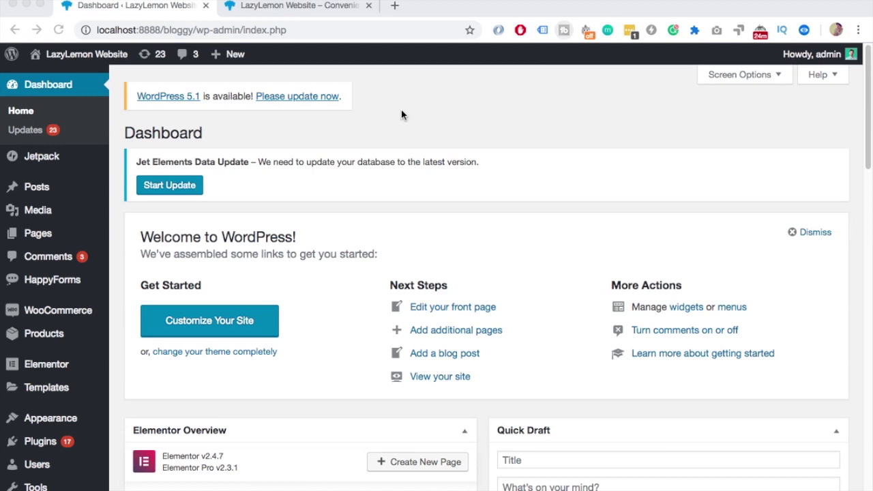
Step: On Plugins > Add New, search the plugin directory for 'redire' to list redirect plugins
{"action": "left_click", "coordinate": [260, 132]}
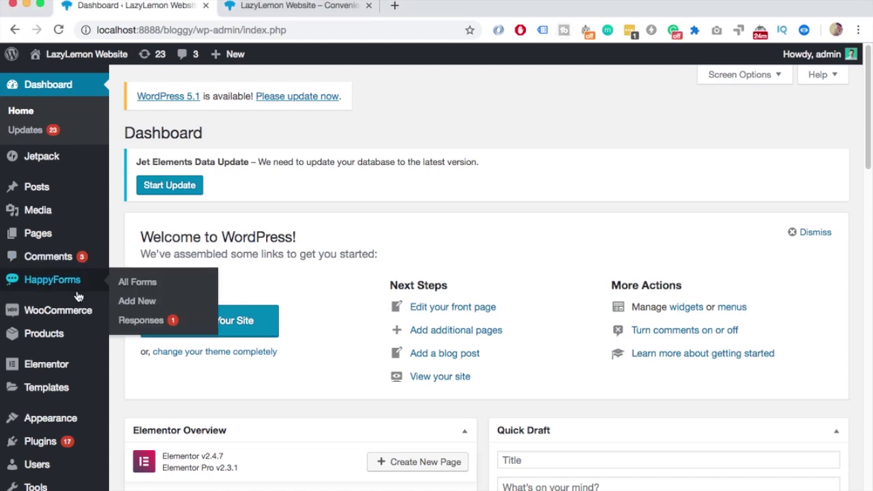
{"action": "mouse_move", "coordinate": [50, 442]}
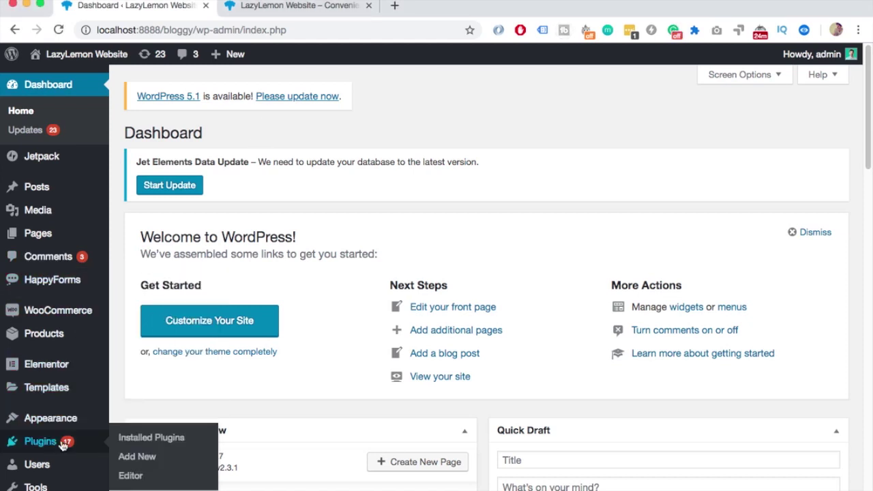
{"action": "left_click", "coordinate": [149, 462]}
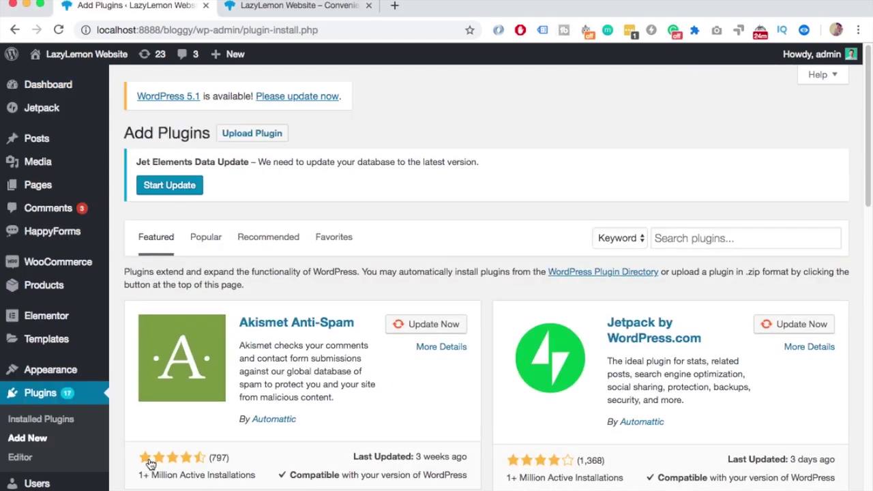
{"action": "left_click", "coordinate": [700, 240]}
{"action": "type", "text": "redirect"}
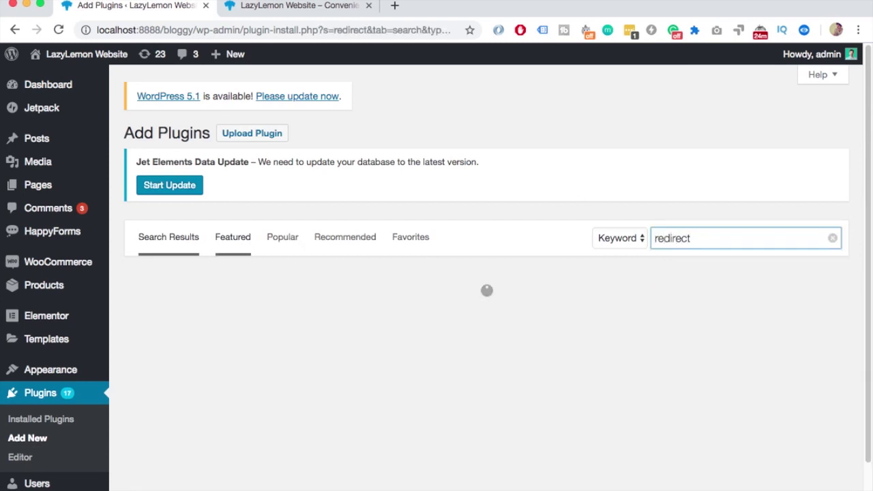
{"action": "scroll", "coordinate": [450, 192], "scroll_direction": "down", "scroll_amount": 1}
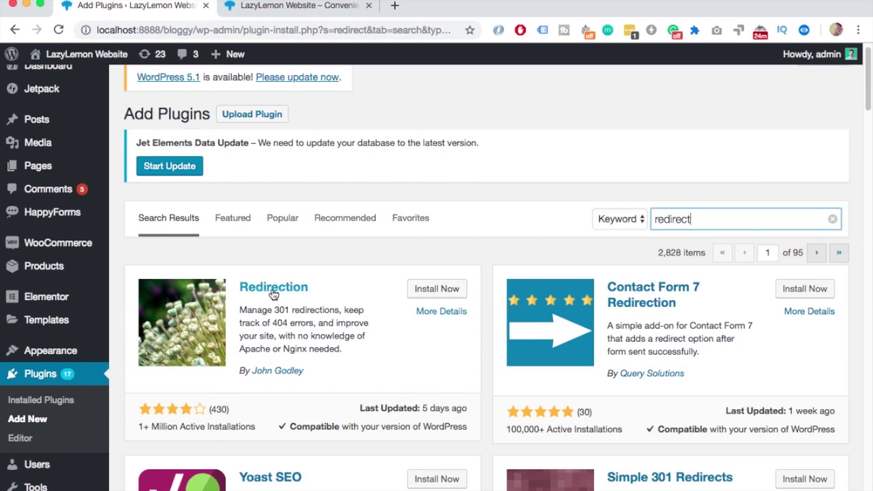
Step: Install the Redirection plugin and activate it
{"action": "left_click", "coordinate": [428, 291]}
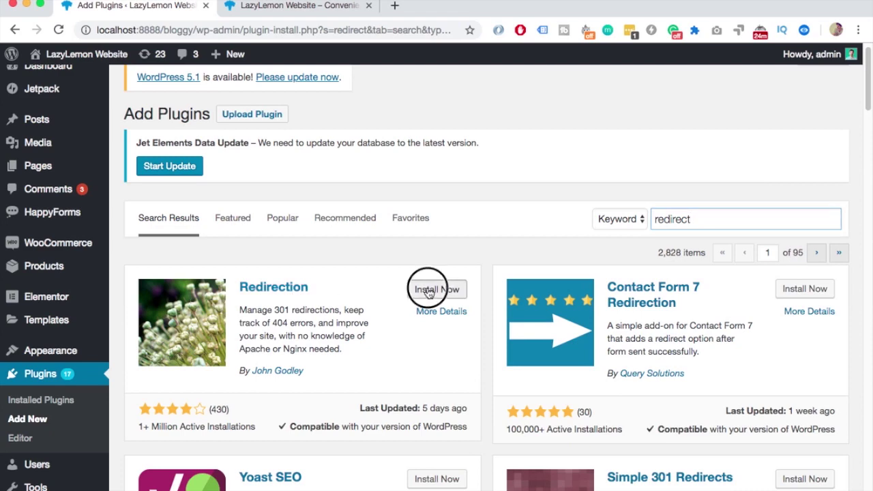
{"action": "scroll", "coordinate": [428, 291], "scroll_direction": "down", "scroll_amount": 2}
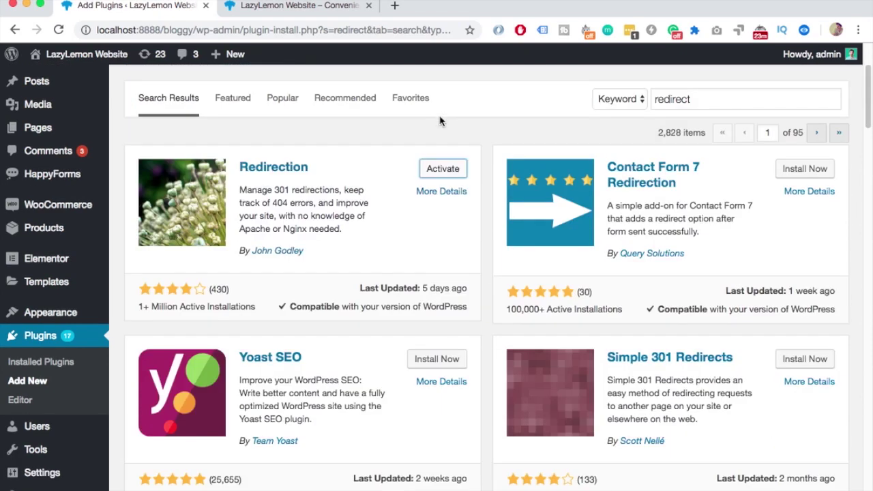
{"action": "scroll", "coordinate": [440, 121], "scroll_direction": "up", "scroll_amount": 3}
{"action": "left_click", "coordinate": [443, 312]}
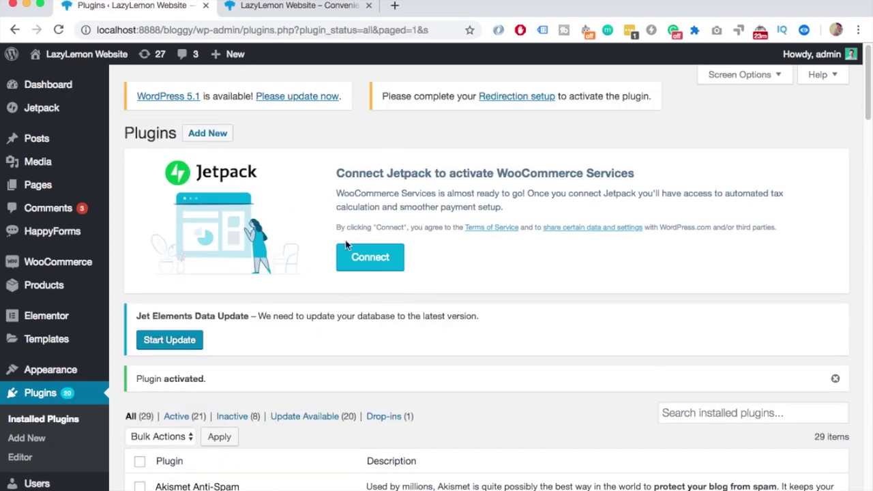
Step: Find Redirection in the Installed Plugins list and open its settings
{"action": "scroll", "coordinate": [340, 357], "scroll_direction": "down", "scroll_amount": 1}
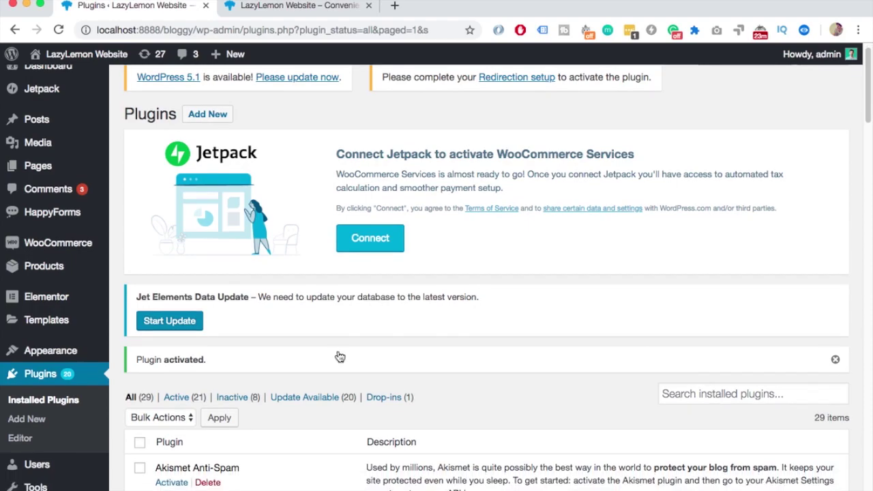
{"action": "scroll", "coordinate": [339, 357], "scroll_direction": "down", "scroll_amount": 10}
{"action": "scroll", "coordinate": [253, 296], "scroll_direction": "down", "scroll_amount": 5}
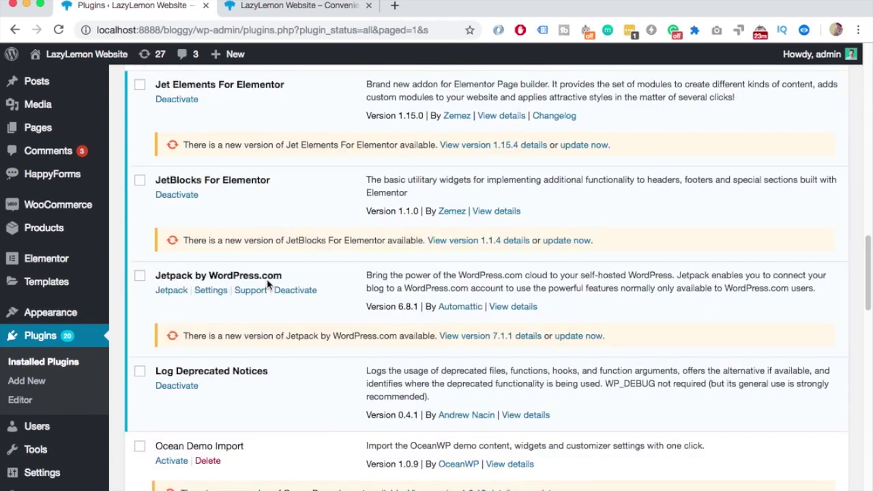
{"action": "scroll", "coordinate": [268, 284], "scroll_direction": "down", "scroll_amount": 8}
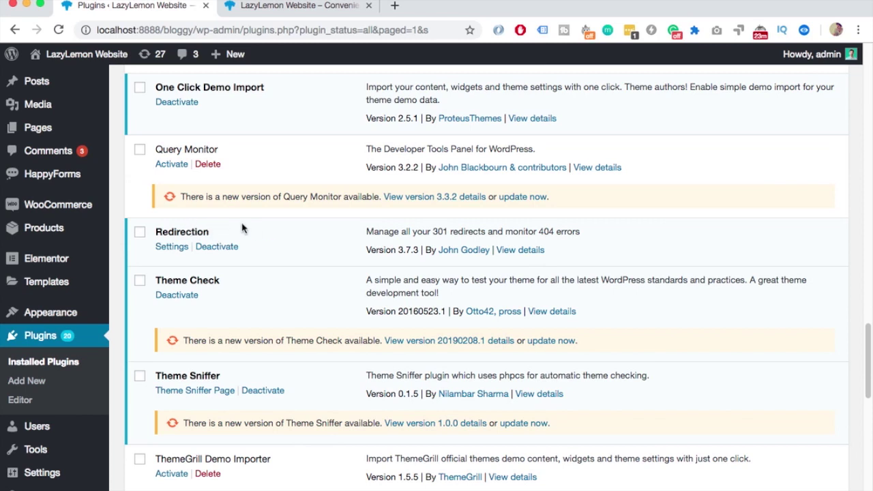
{"action": "left_click", "coordinate": [170, 248]}
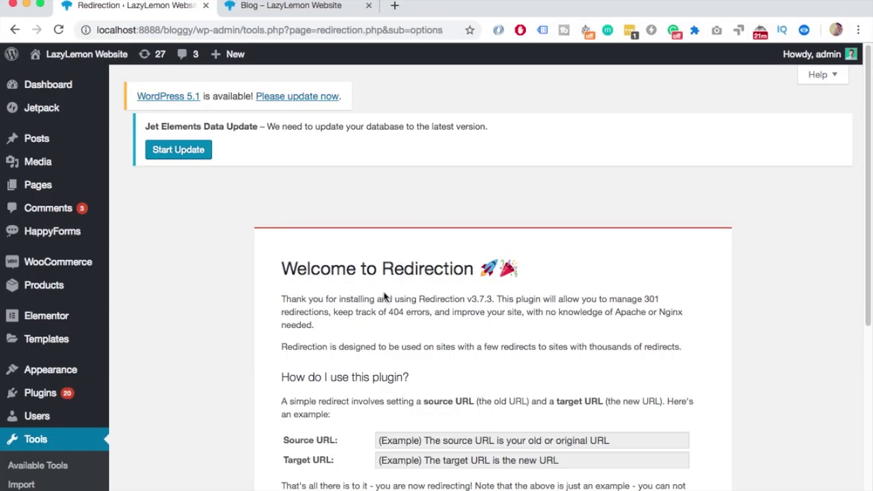
Step: Read through the Welcome to Redirection page and start the Redirection setup
{"action": "scroll", "coordinate": [406, 233], "scroll_direction": "down", "scroll_amount": 5}
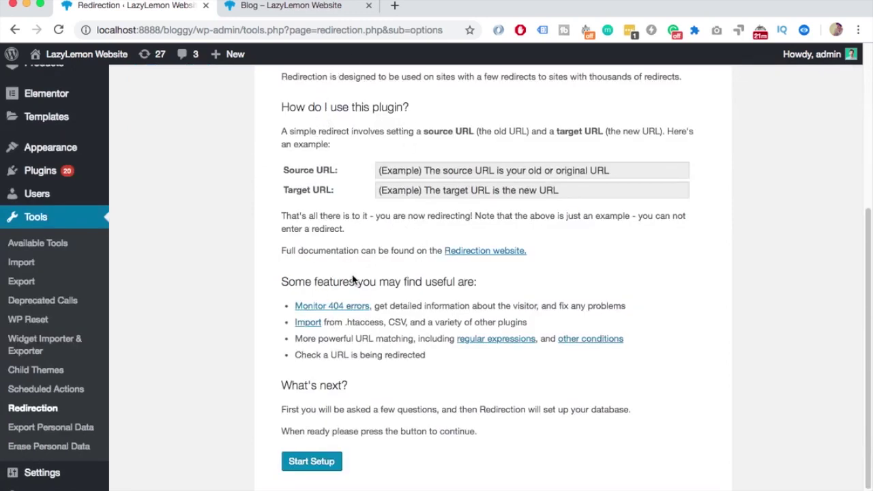
{"action": "scroll", "coordinate": [373, 248], "scroll_direction": "down", "scroll_amount": 1}
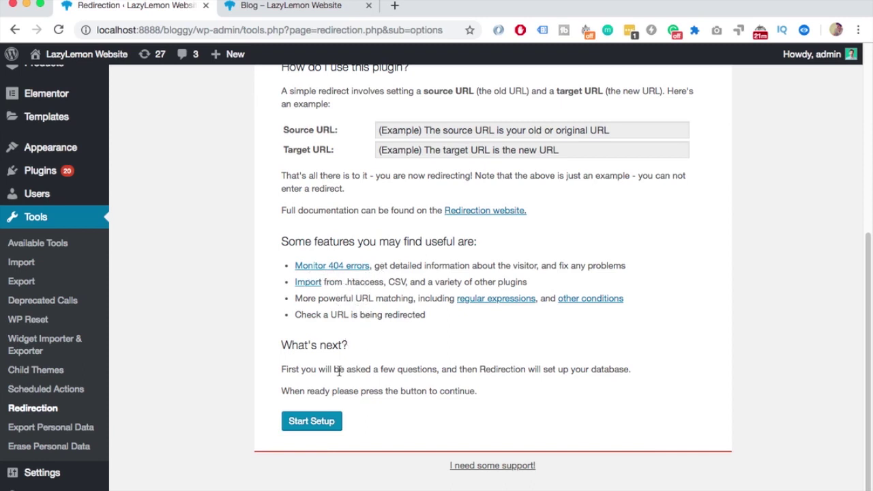
{"action": "left_click", "coordinate": [330, 423]}
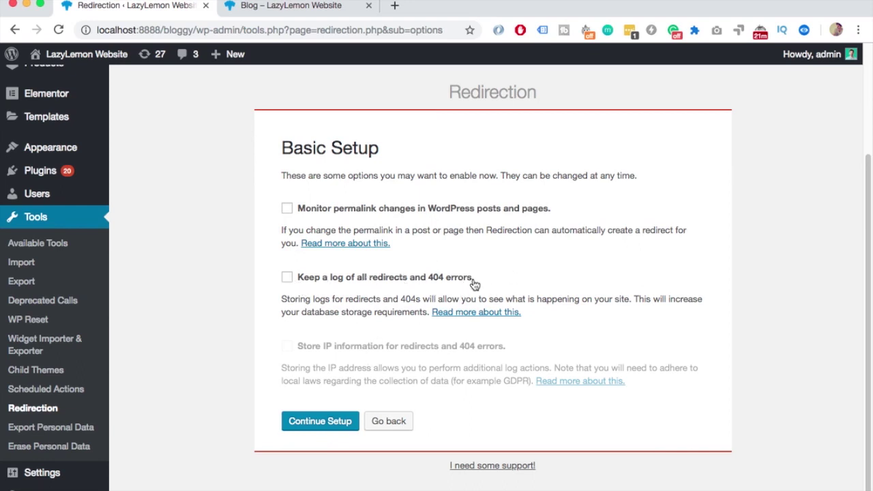
Step: Continue past Basic Setup with defaults, let the REST API checks pass, and finish setup
{"action": "left_click", "coordinate": [311, 426]}
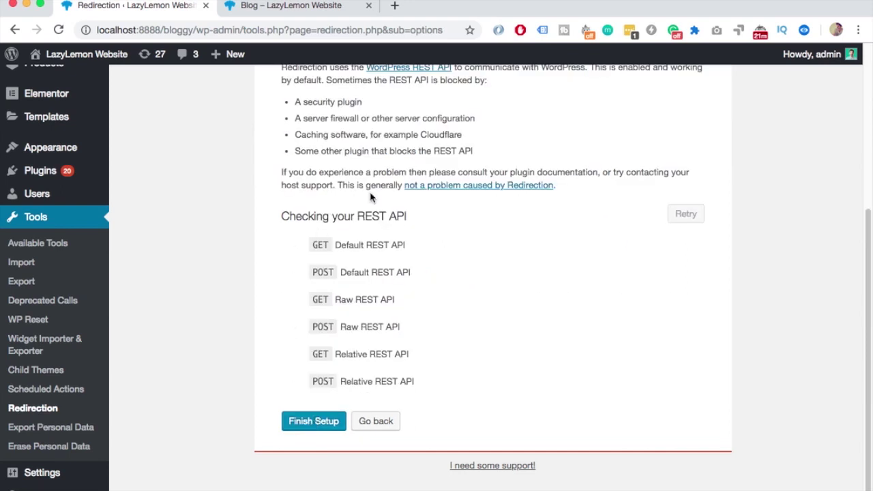
{"action": "scroll", "coordinate": [341, 293], "scroll_direction": "up", "scroll_amount": 2}
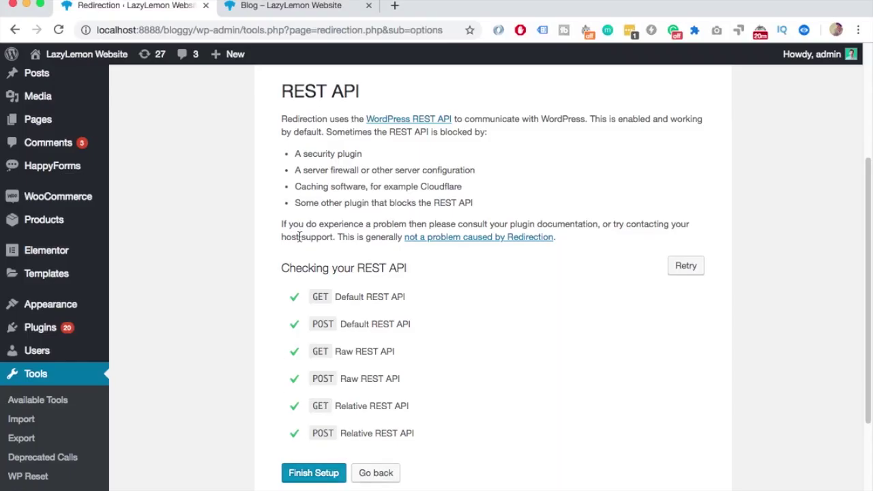
{"action": "left_click", "coordinate": [332, 473]}
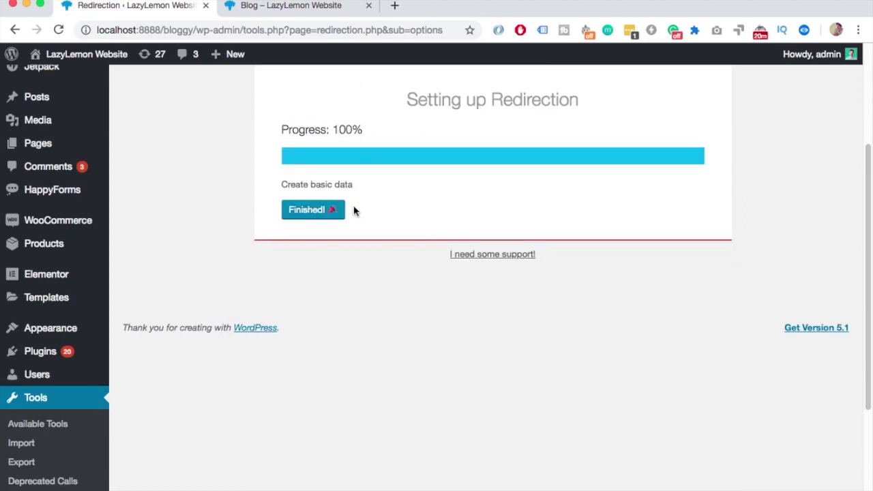
{"action": "left_click", "coordinate": [310, 212]}
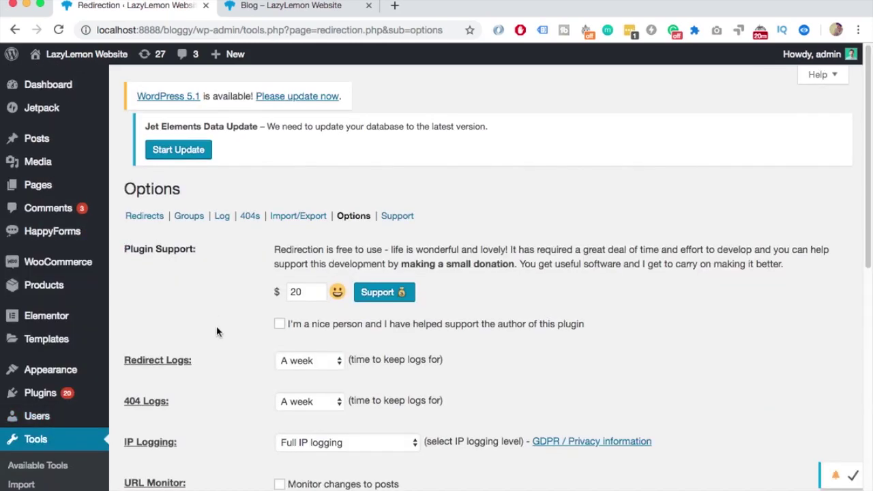
Step: Look over Redirection's options, then open the Redirects page with its add-new form
{"action": "scroll", "coordinate": [273, 332], "scroll_direction": "down", "scroll_amount": 5}
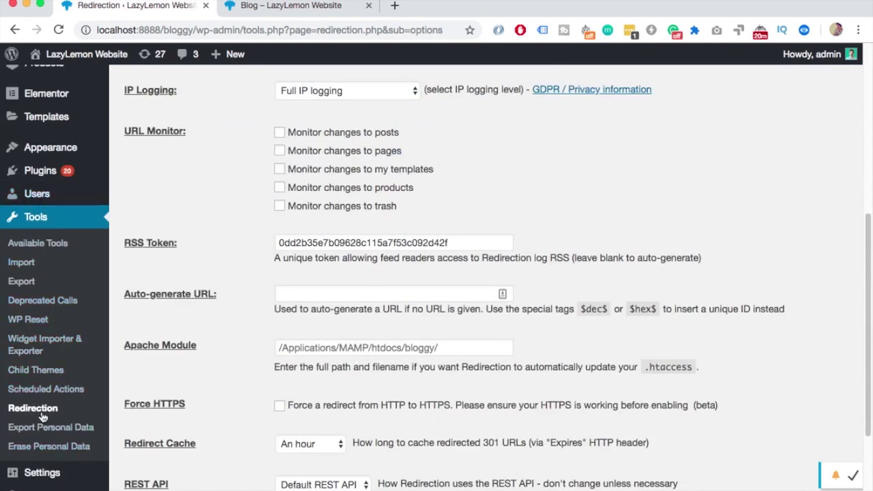
{"action": "scroll", "coordinate": [335, 151], "scroll_direction": "up", "scroll_amount": 5}
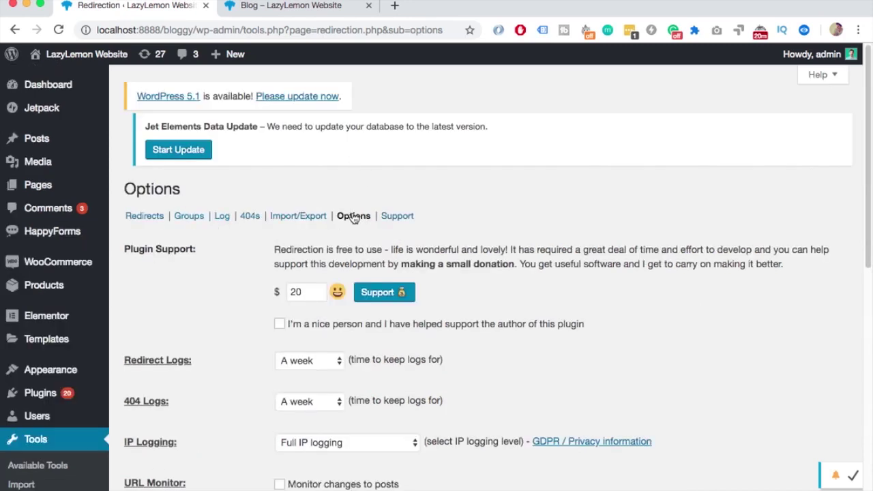
{"action": "scroll", "coordinate": [365, 235], "scroll_direction": "down", "scroll_amount": 2}
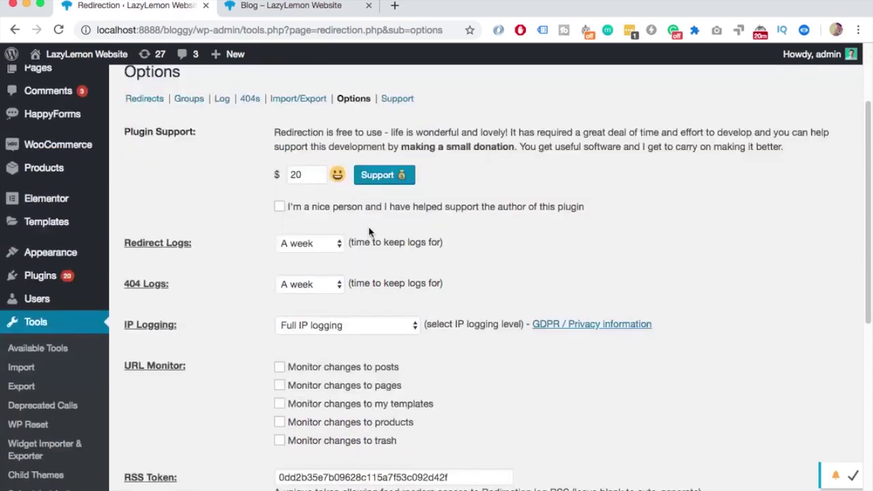
{"action": "scroll", "coordinate": [369, 232], "scroll_direction": "down", "scroll_amount": 6}
{"action": "scroll", "coordinate": [314, 290], "scroll_direction": "up", "scroll_amount": 8}
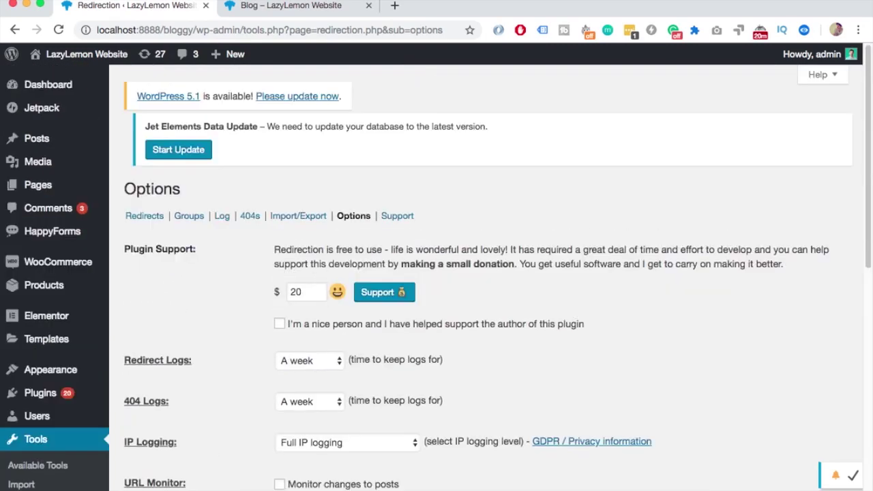
{"action": "left_click", "coordinate": [150, 216]}
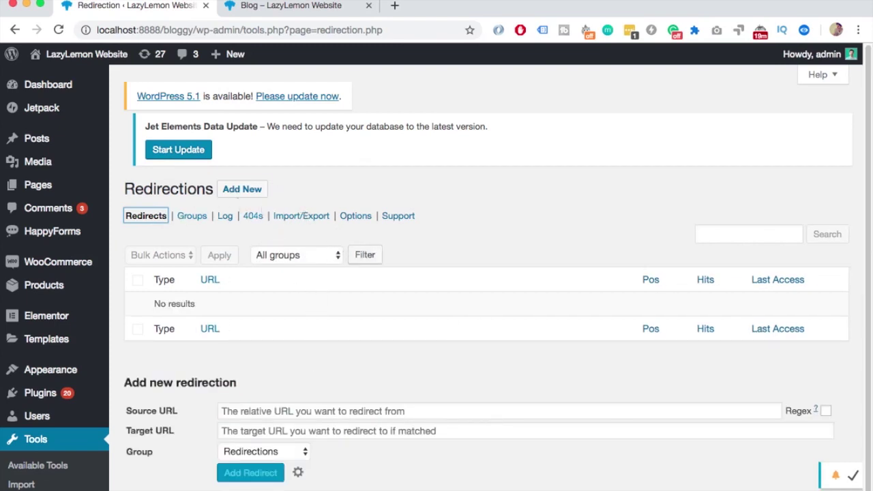
Step: Copy the blog-2 page address from the Blog tab and paste it as the Source URL
{"action": "scroll", "coordinate": [280, 389], "scroll_direction": "down", "scroll_amount": 1}
{"action": "left_click", "coordinate": [266, 393]}
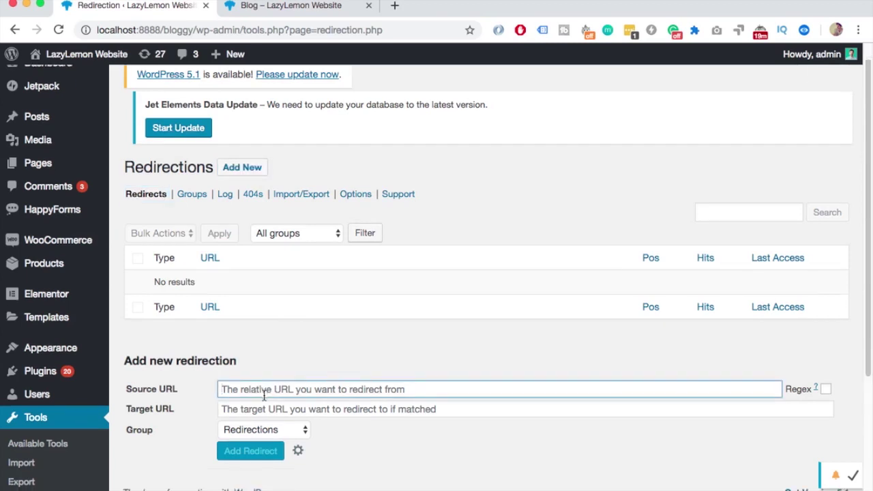
{"action": "left_click", "coordinate": [256, 7]}
{"action": "left_click", "coordinate": [230, 30]}
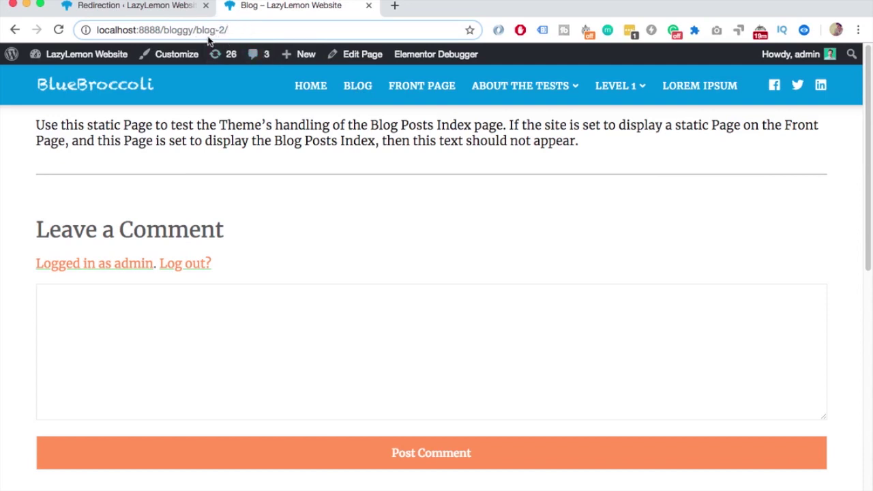
{"action": "left_click_drag", "start_coordinate": [217, 30], "coordinate": [16, 31]}
{"action": "key", "text": "super+c"}
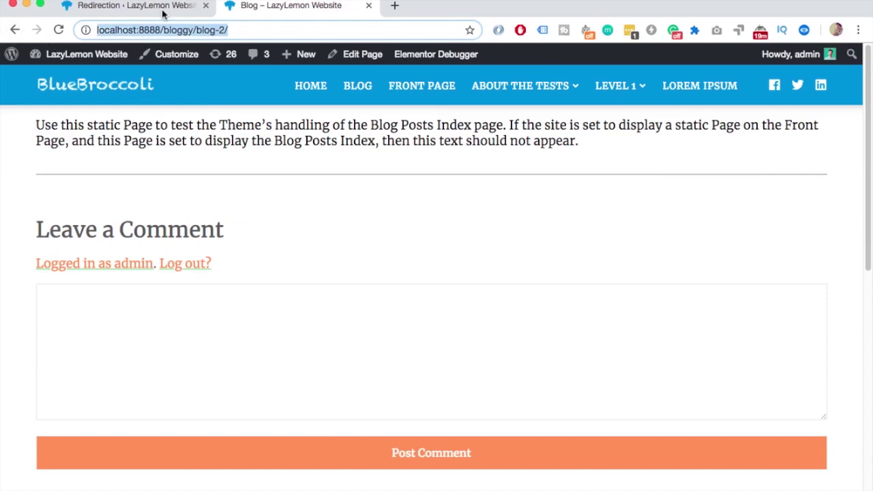
{"action": "left_click", "coordinate": [137, 6]}
{"action": "key", "text": "super+v"}
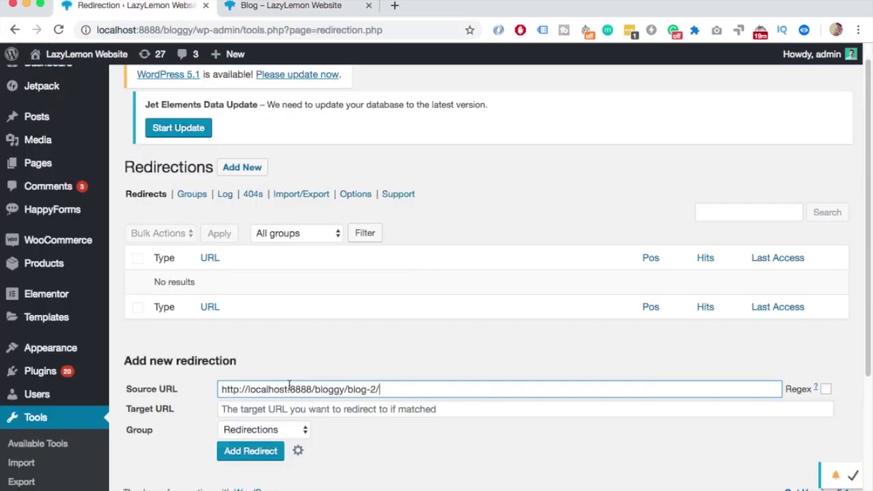
{"action": "left_click", "coordinate": [293, 407]}
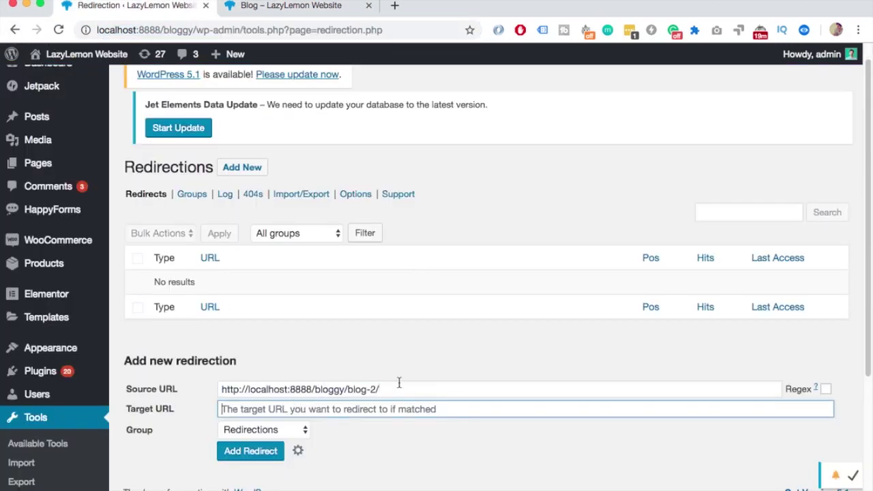
{"action": "key", "text": "super+v"}
{"action": "left_click_drag", "start_coordinate": [367, 409], "coordinate": [409, 409]}
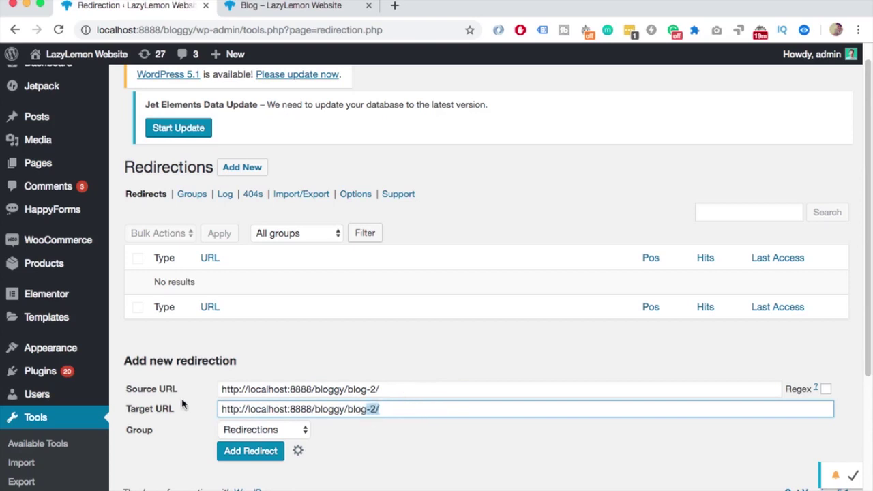
{"action": "key", "text": "BackSpace"}
{"action": "left_click", "coordinate": [246, 437]}
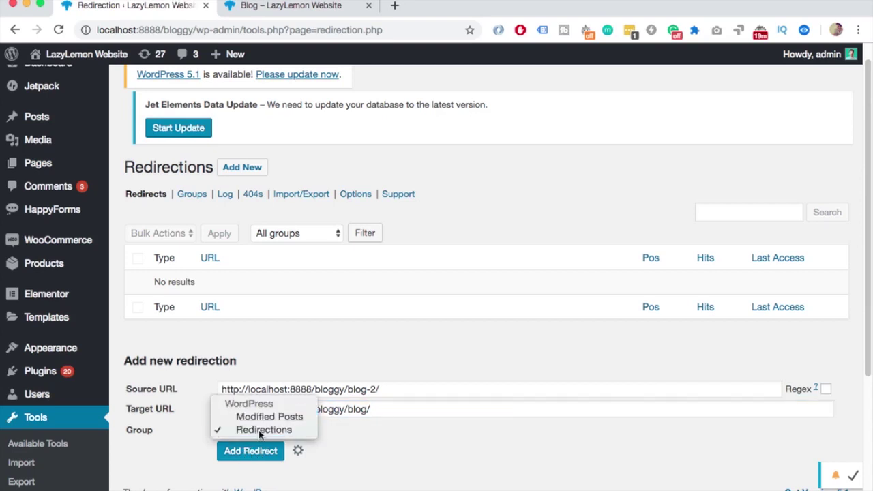
{"action": "left_click", "coordinate": [345, 431]}
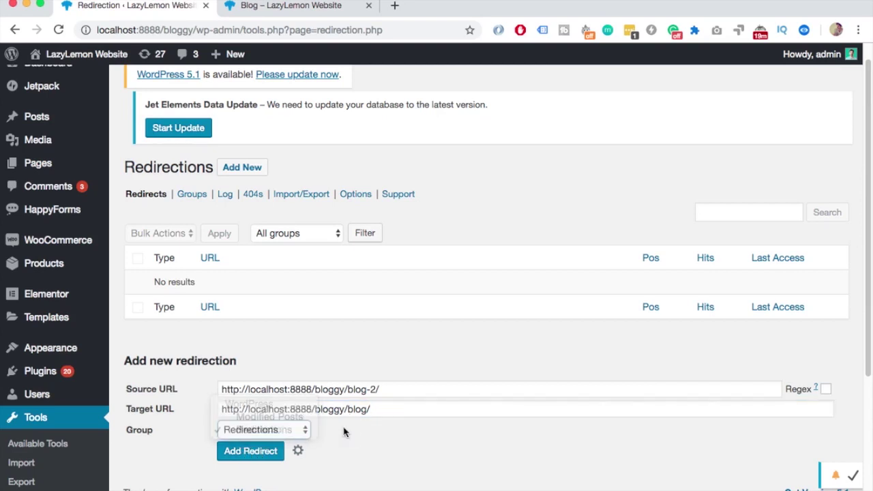
Step: Add the redirect from /bloggy/blog-2/ to /bloggy/blog/
{"action": "left_click", "coordinate": [255, 451]}
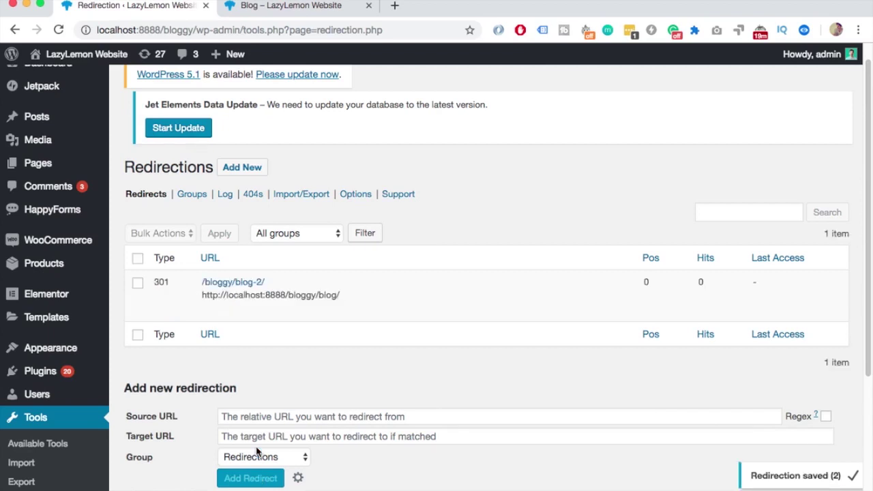
{"action": "mouse_move", "coordinate": [225, 283]}
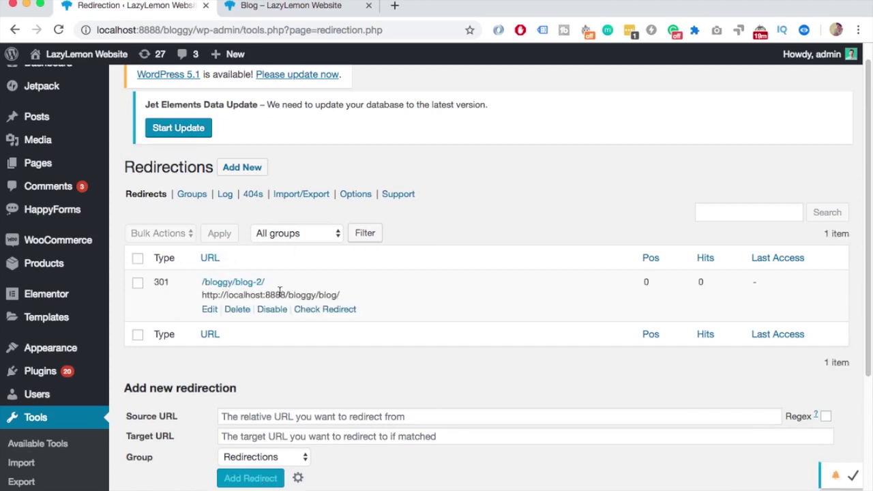
{"action": "left_click_drag", "start_coordinate": [234, 294], "coordinate": [343, 296]}
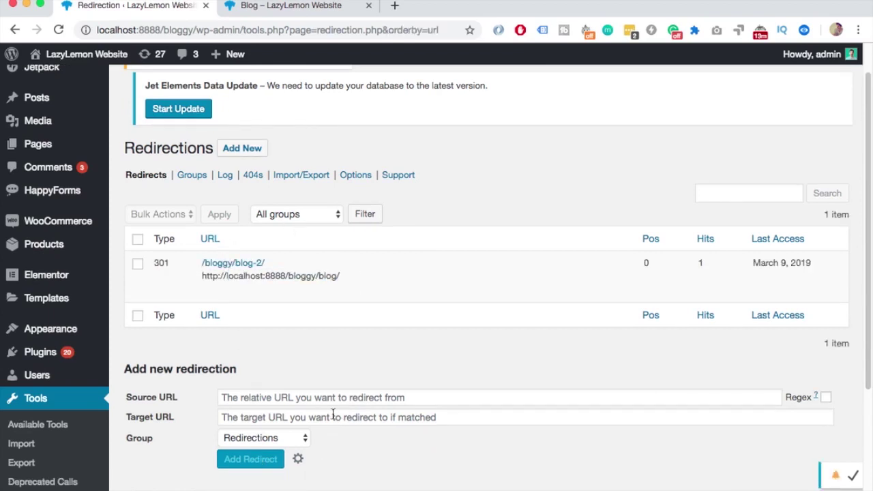
{"action": "scroll", "coordinate": [332, 415], "scroll_direction": "down", "scroll_amount": 2}
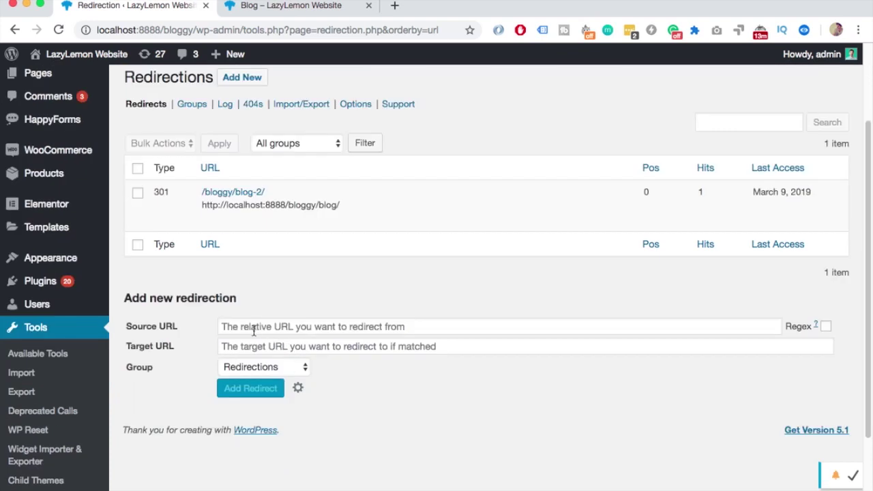
{"action": "left_click", "coordinate": [253, 331]}
Step: Review the advanced options, keeping the match condition, Redirect to URL action, and HTTP codes
{"action": "left_click", "coordinate": [298, 387]}
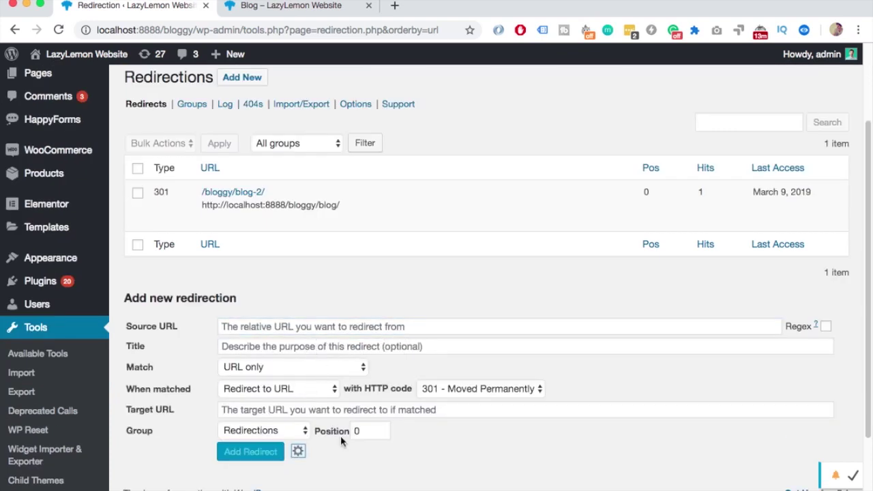
{"action": "left_click", "coordinate": [344, 367]}
{"action": "left_click", "coordinate": [346, 366]}
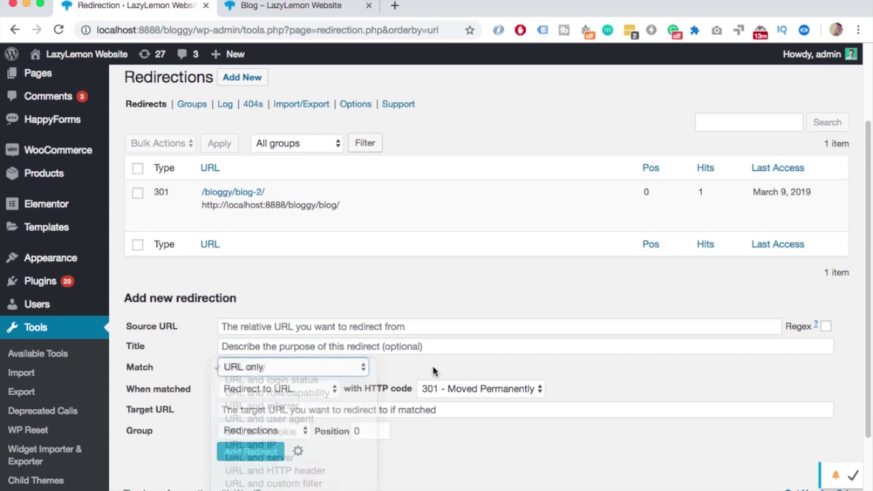
{"action": "left_click", "coordinate": [295, 390]}
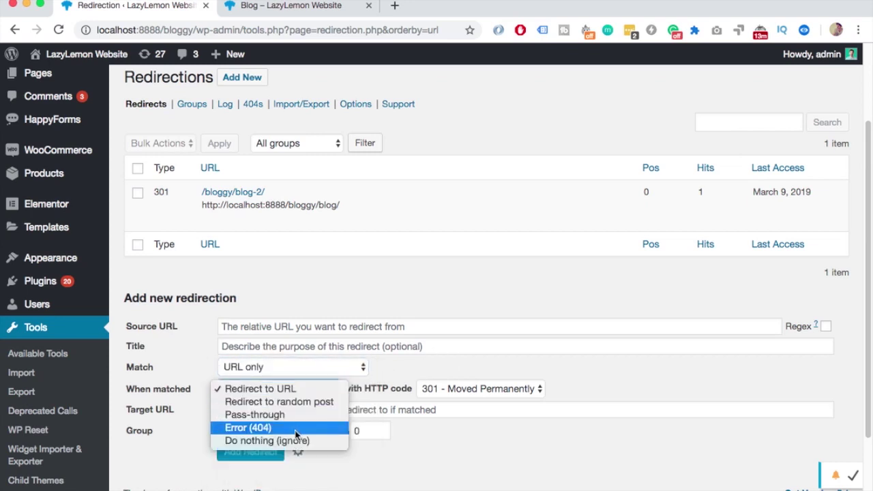
{"action": "key", "text": "Escape"}
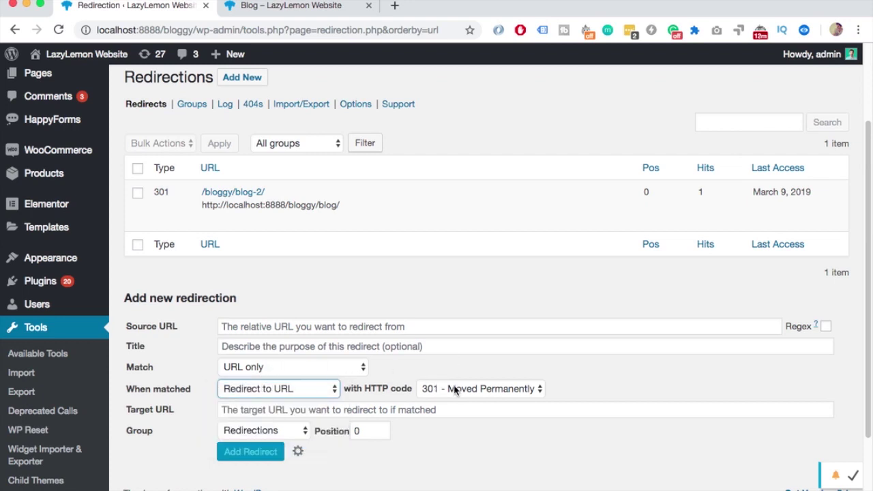
{"action": "left_click", "coordinate": [456, 389]}
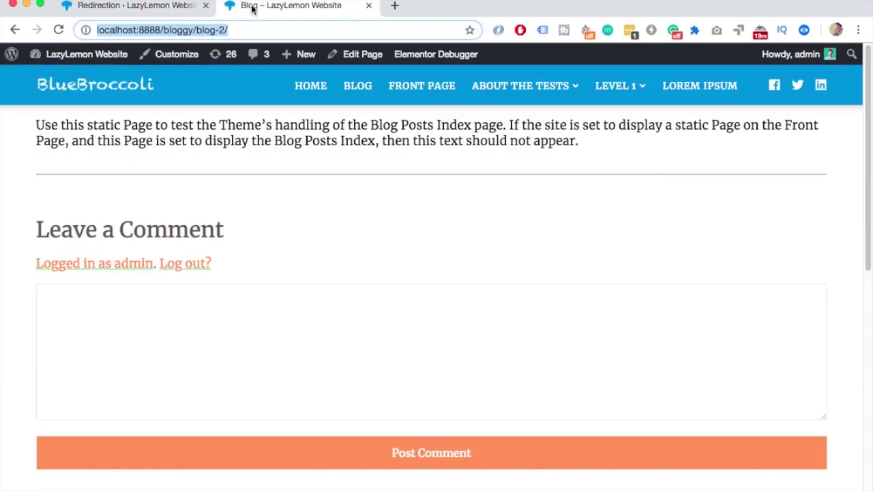
Step: Reload localhost:8888/bloggy/blog-2/ and confirm it lands on /bloggy/blog/
{"action": "left_click", "coordinate": [362, 92]}
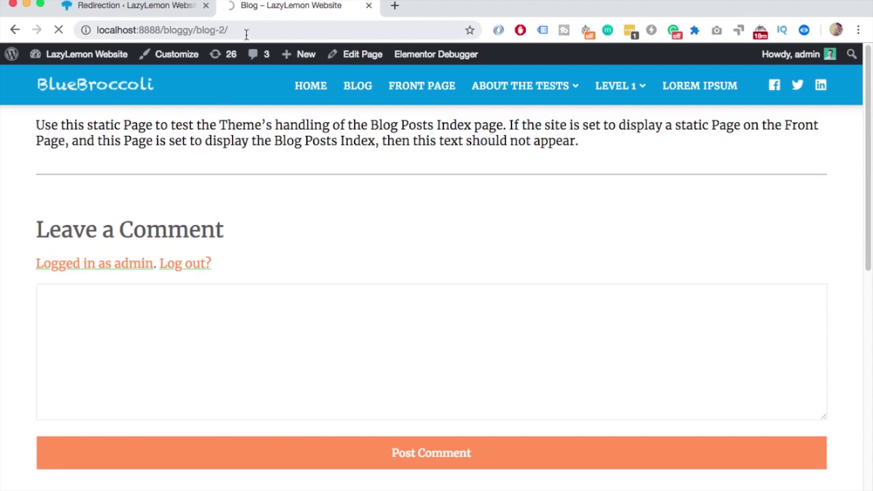
{"action": "left_click", "coordinate": [356, 91]}
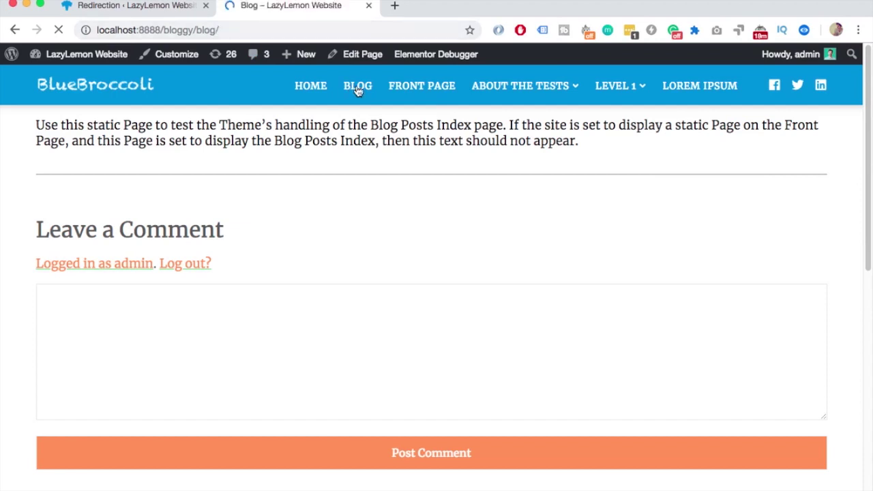